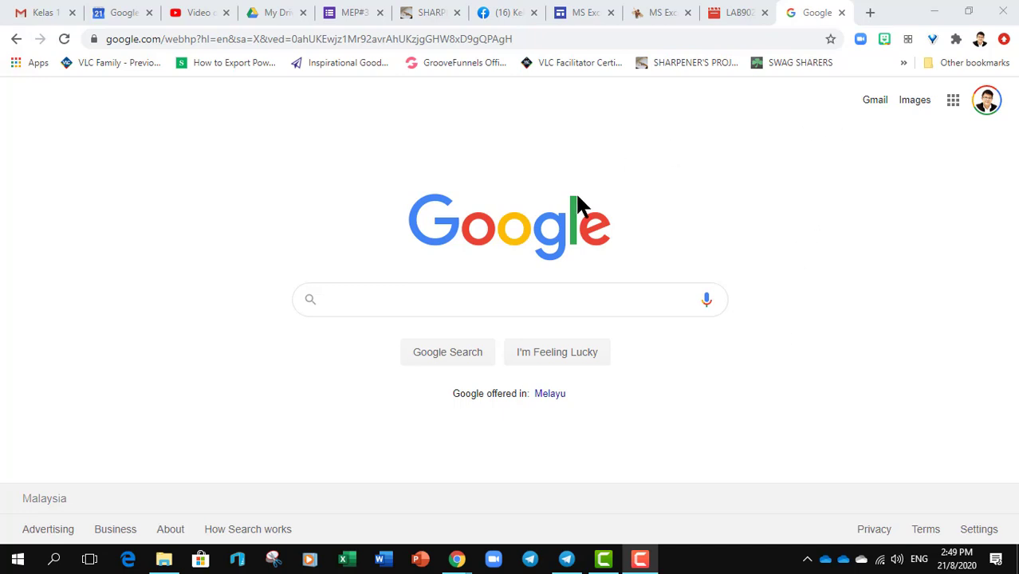
# Step: Search Google for zoom.us and open the Zoom website from the results
pyautogui.click(486, 303)
pyautogui.write('z')
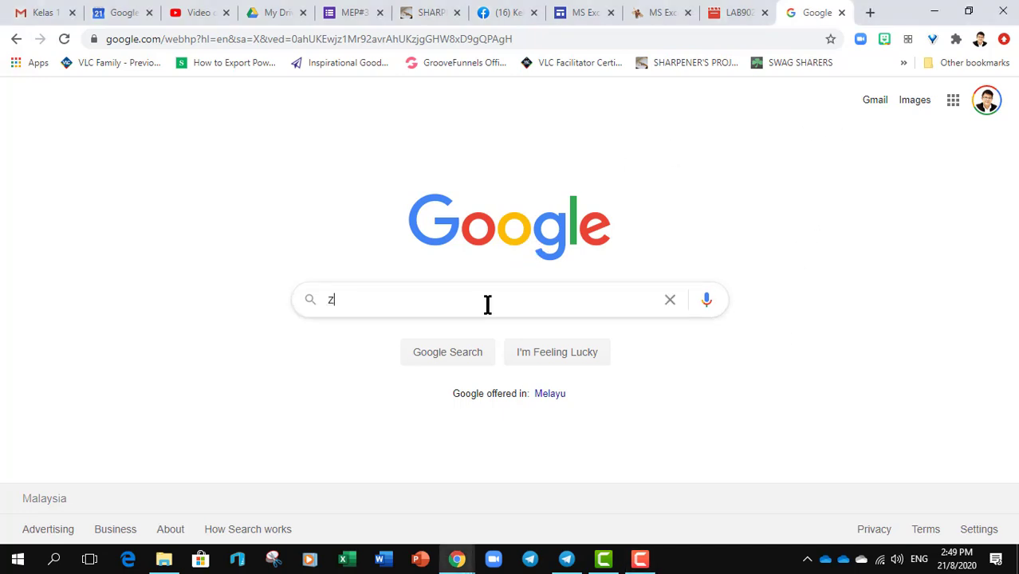
pyautogui.write('oom.us')
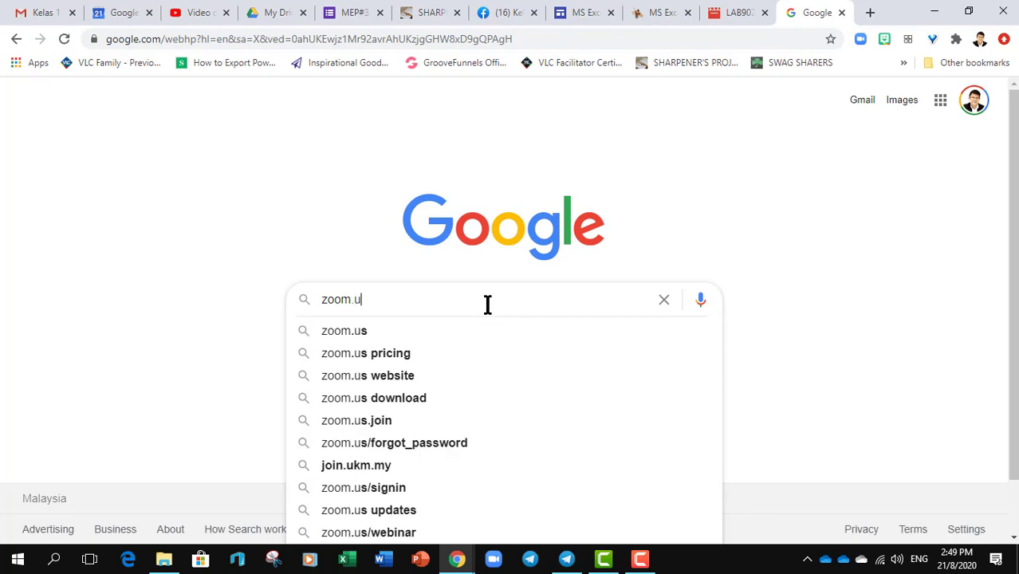
pyautogui.press('Return')
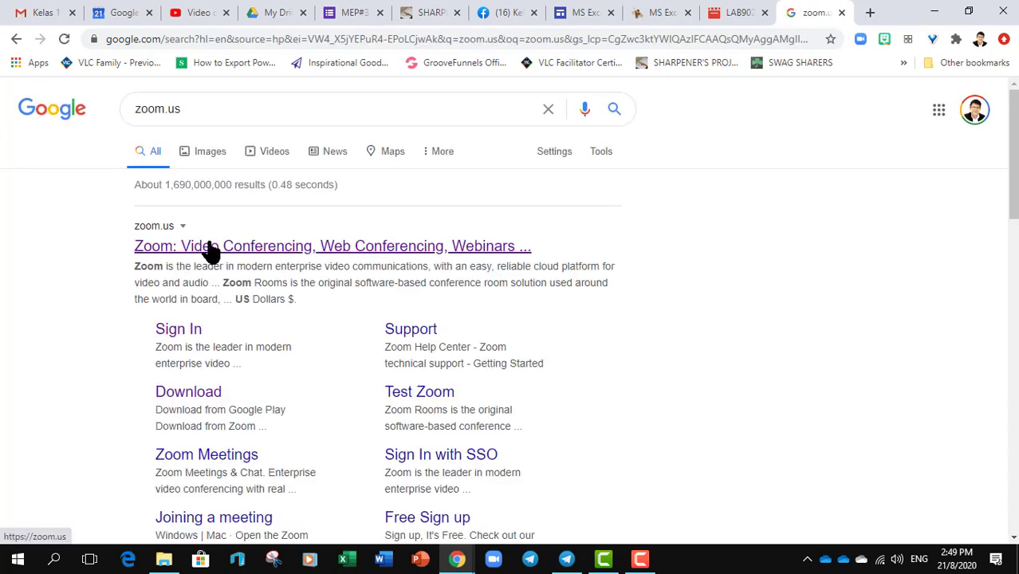
pyautogui.click(212, 249)
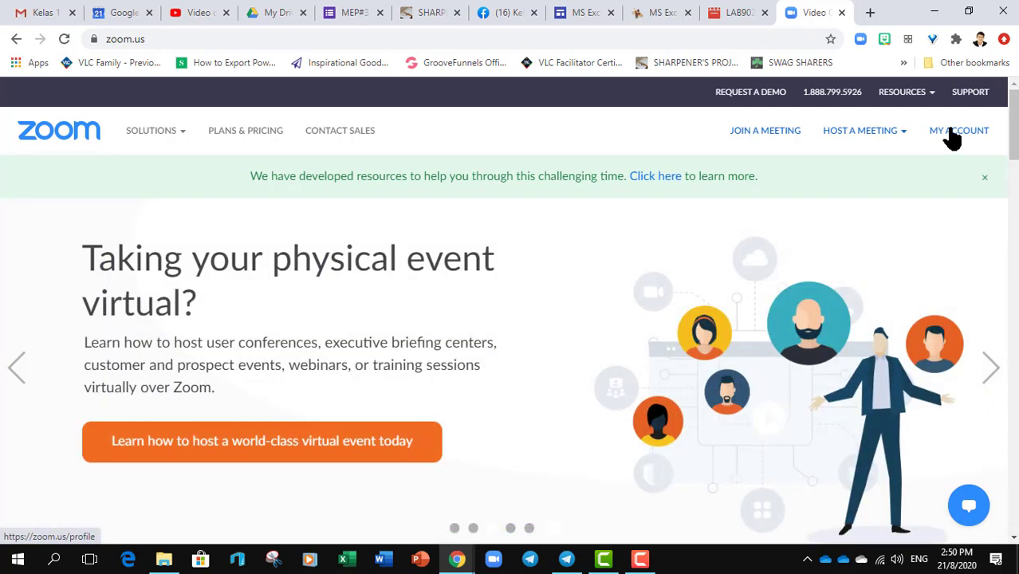
# Step: Open the account's meetings list and begin scheduling a new meeting
pyautogui.click(952, 138)
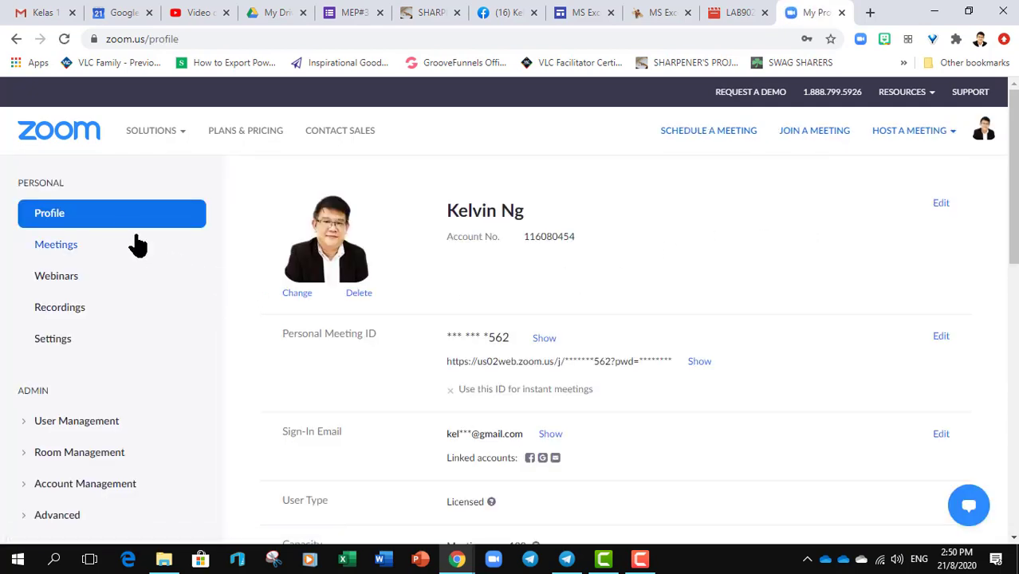
pyautogui.click(61, 247)
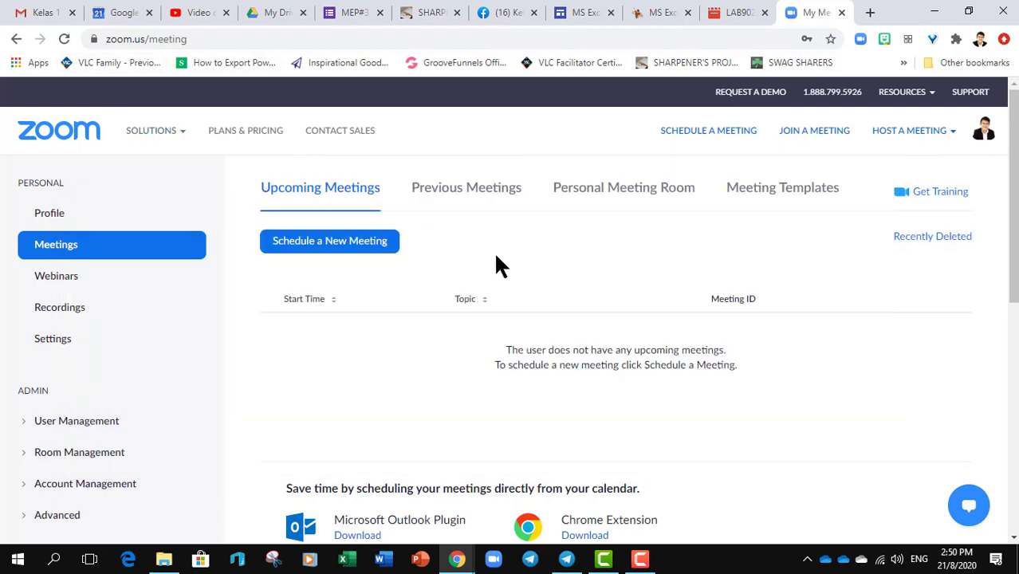
pyautogui.click(345, 249)
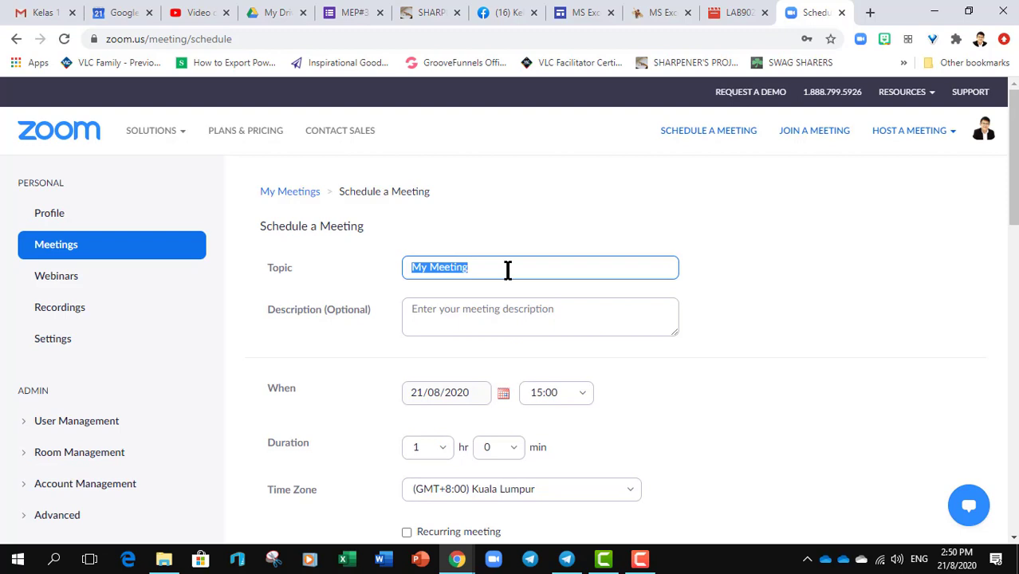
# Step: Enter "Kelas Malam Bahasa English" as the meeting topic
pyautogui.write('Kelas ')
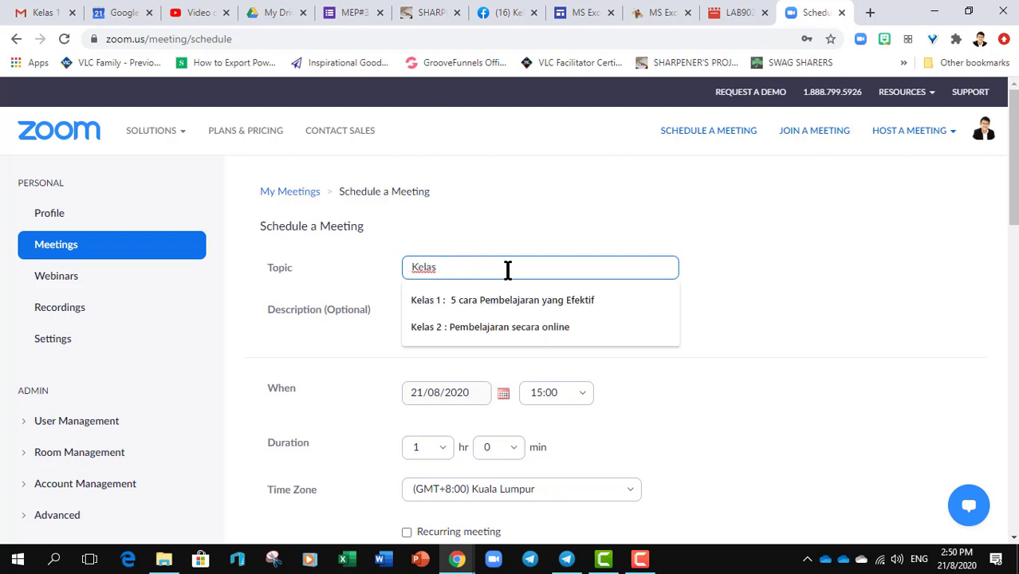
pyautogui.write('Malam Bahas')
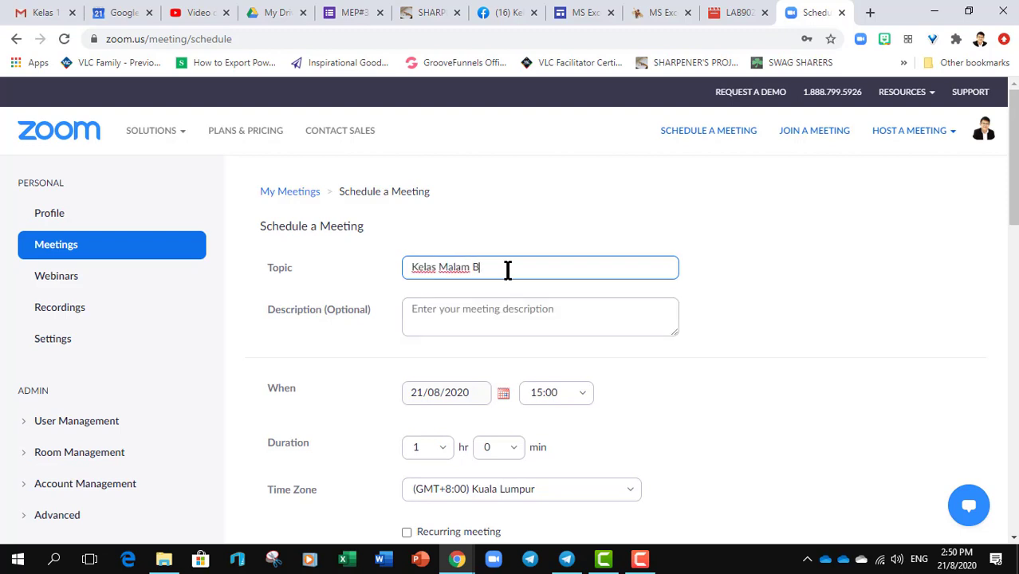
pyautogui.press('BackSpace')
pyautogui.write('sa English')
pyautogui.click(479, 313)
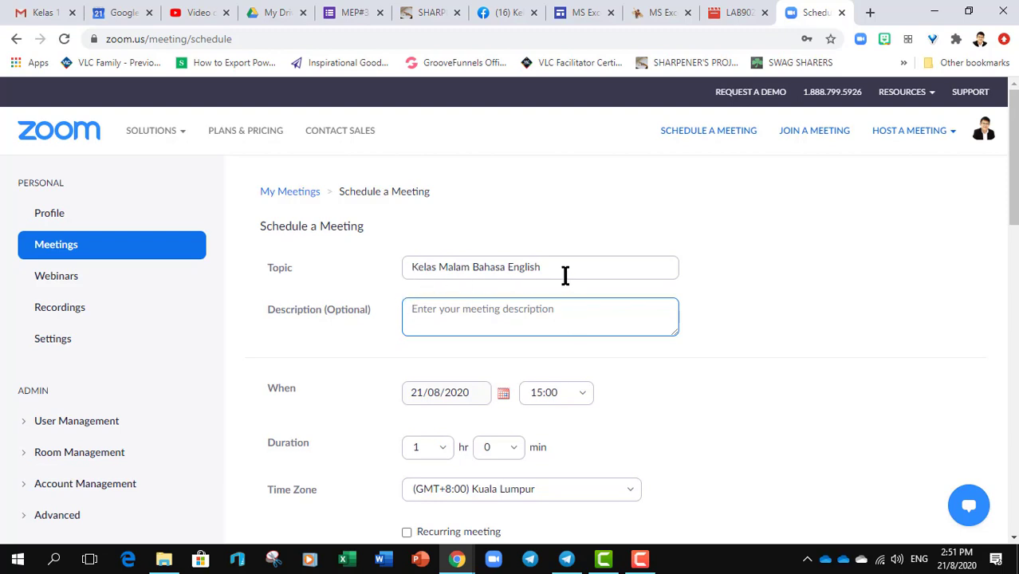
# Step: Set the meeting date to 24/08/2020 and its duration to 2 hours
pyautogui.scroll(-1, 662, 363)
pyautogui.scroll(-1, 659, 361)
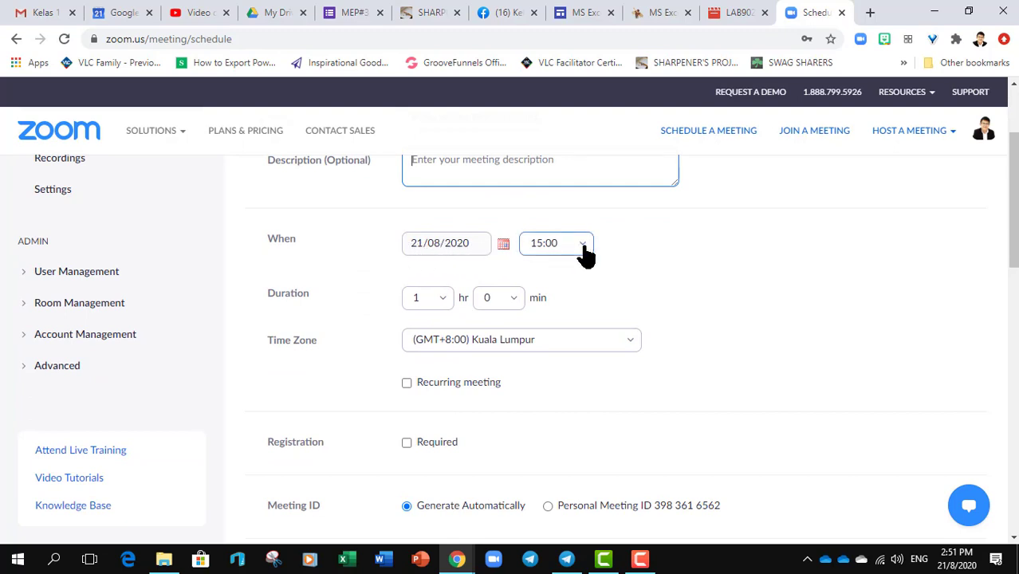
pyautogui.click(504, 244)
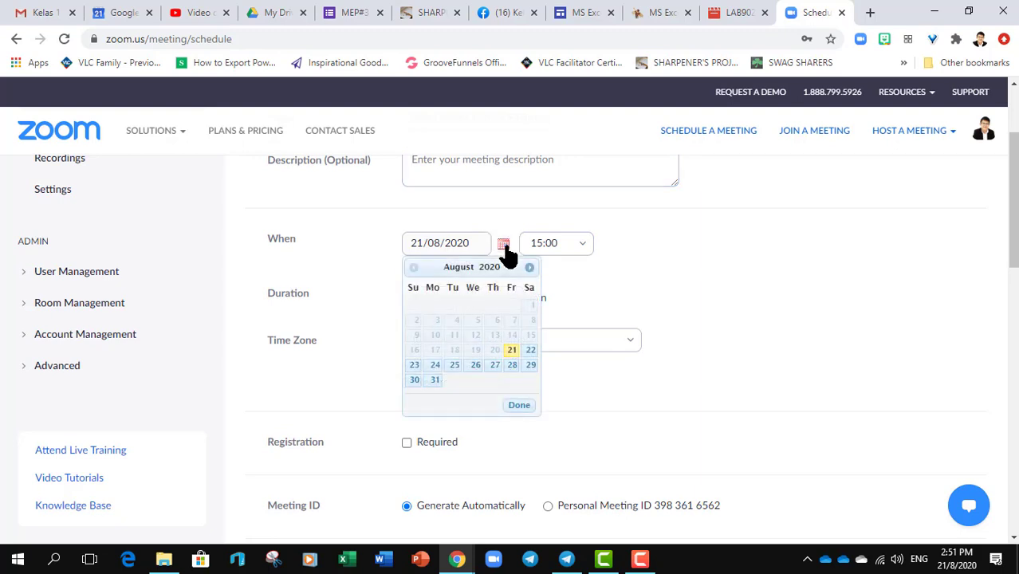
pyautogui.click(434, 367)
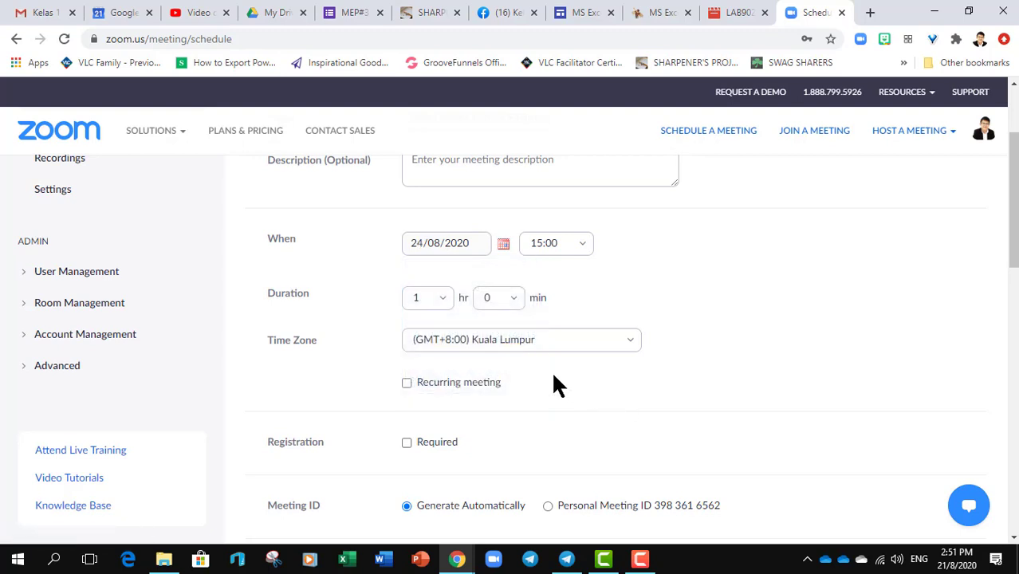
pyautogui.click(444, 301)
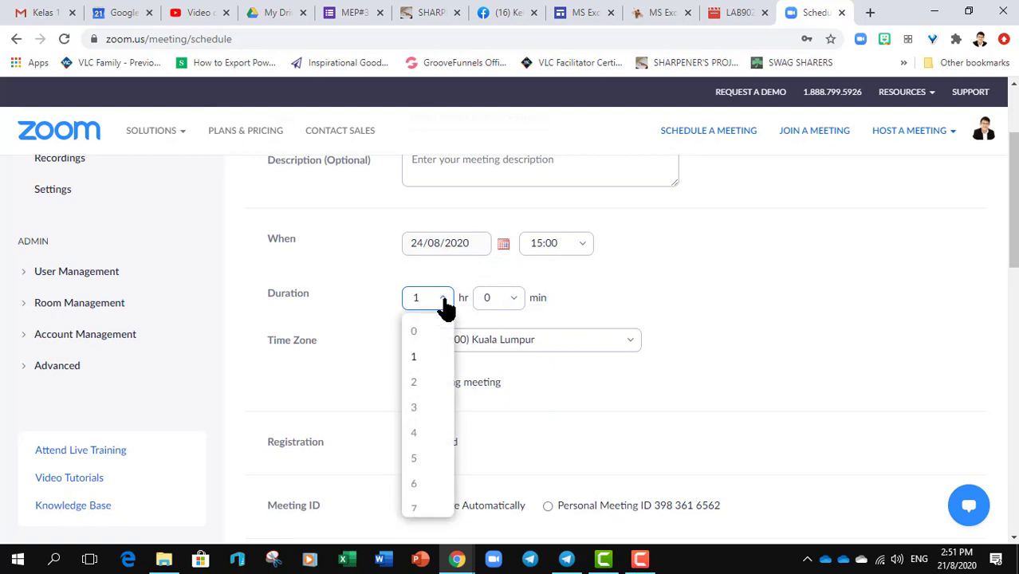
pyautogui.click(427, 381)
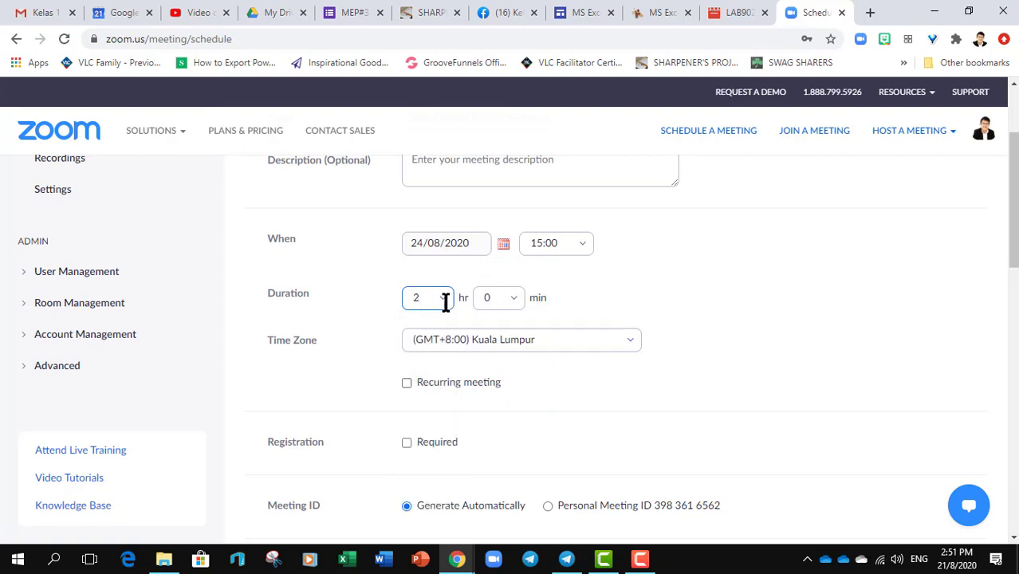
# Step: Set the meeting's start time to 2:00
pyautogui.click(587, 252)
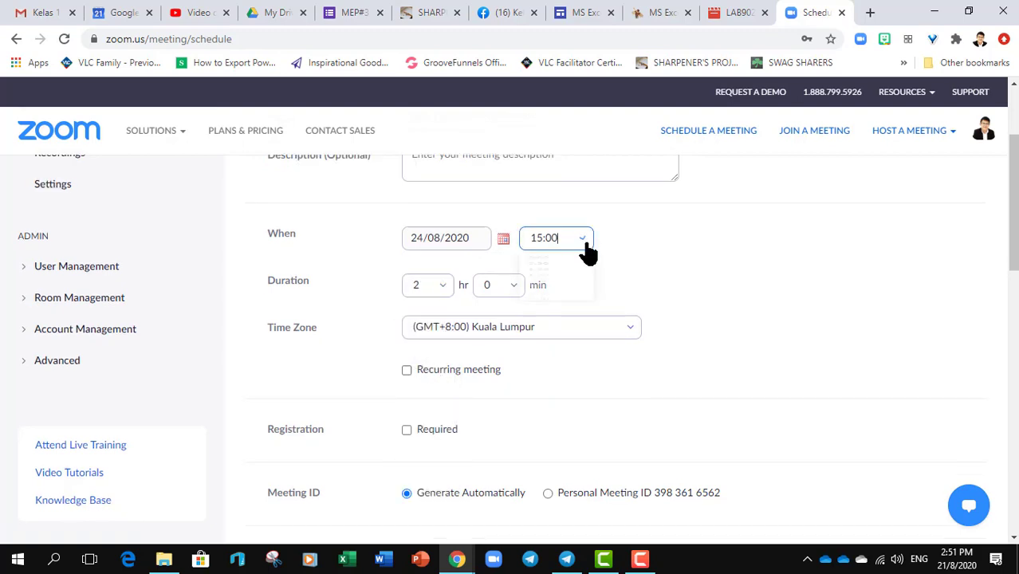
pyautogui.scroll(-2, 572, 384)
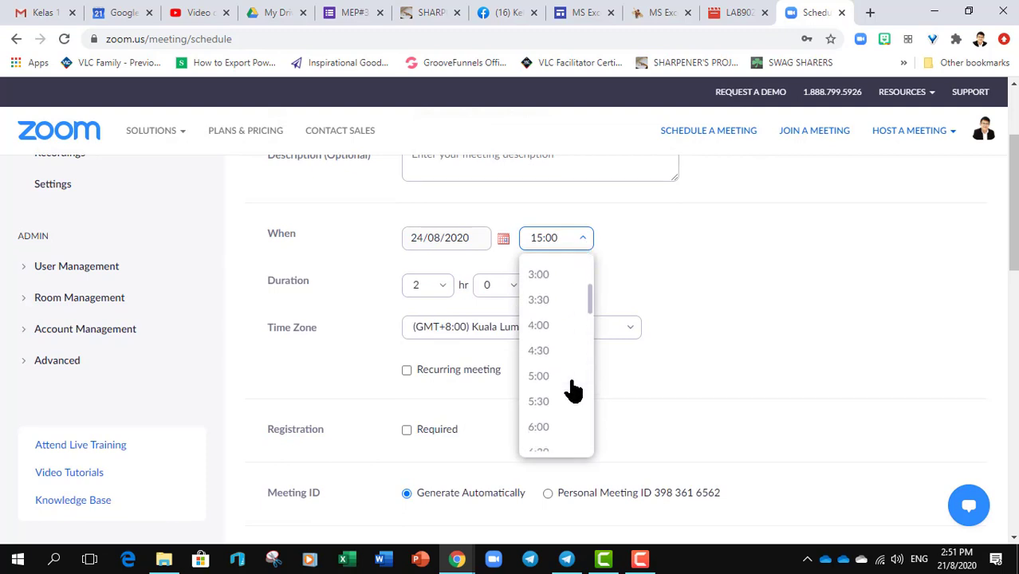
pyautogui.scroll(2, 562, 341)
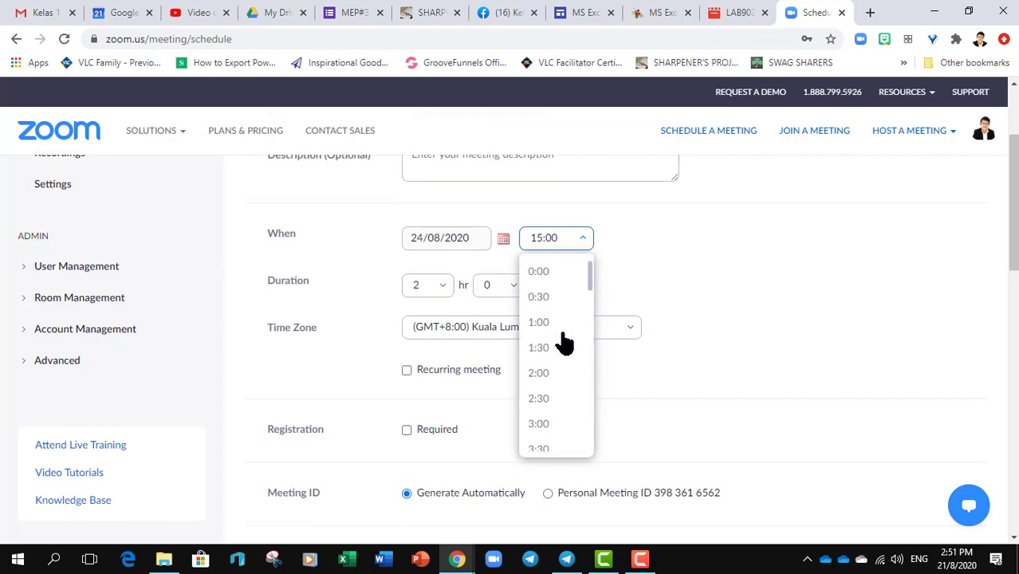
pyautogui.click(562, 373)
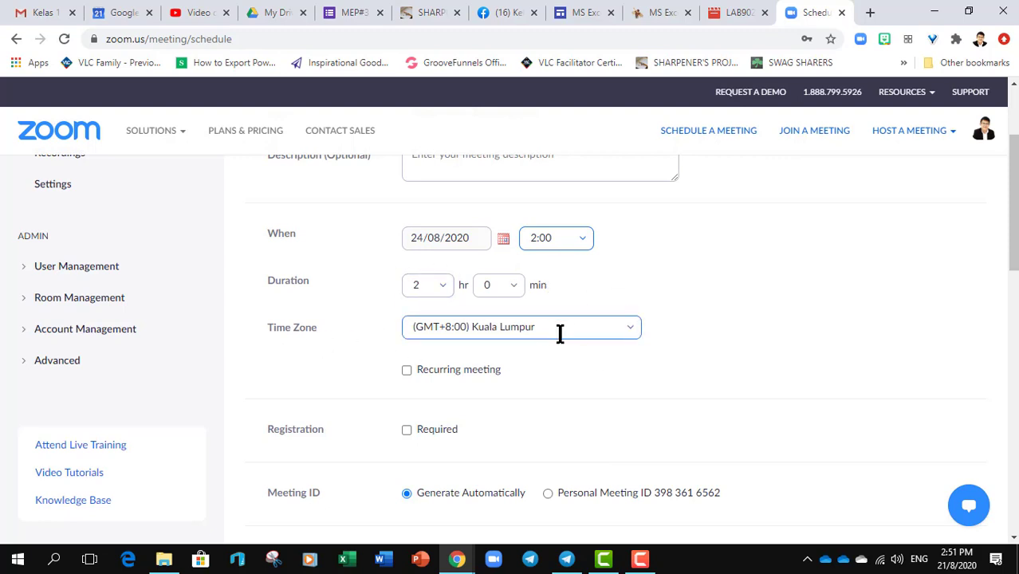
# Step: Try making the meeting recur weekly on Monday, ending after 4 occurrences, and turn the recurrence off again
pyautogui.scroll(-2, 568, 368)
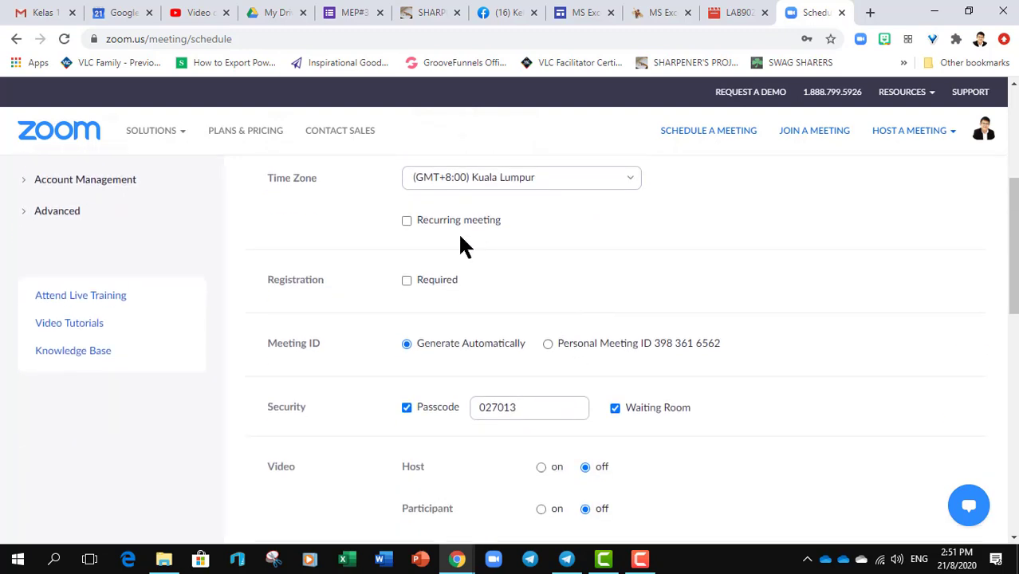
pyautogui.click(407, 221)
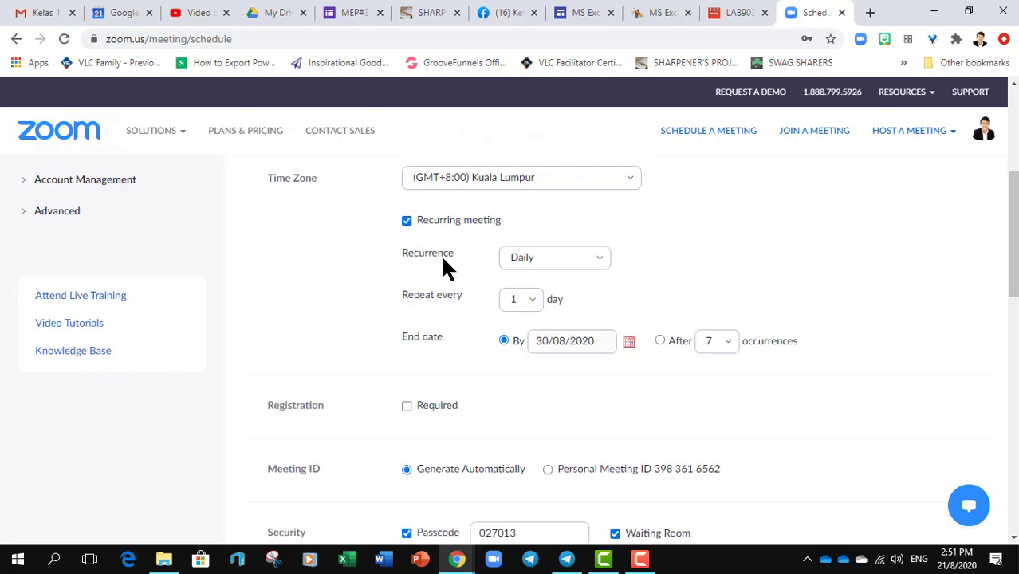
pyautogui.click(603, 267)
pyautogui.click(567, 316)
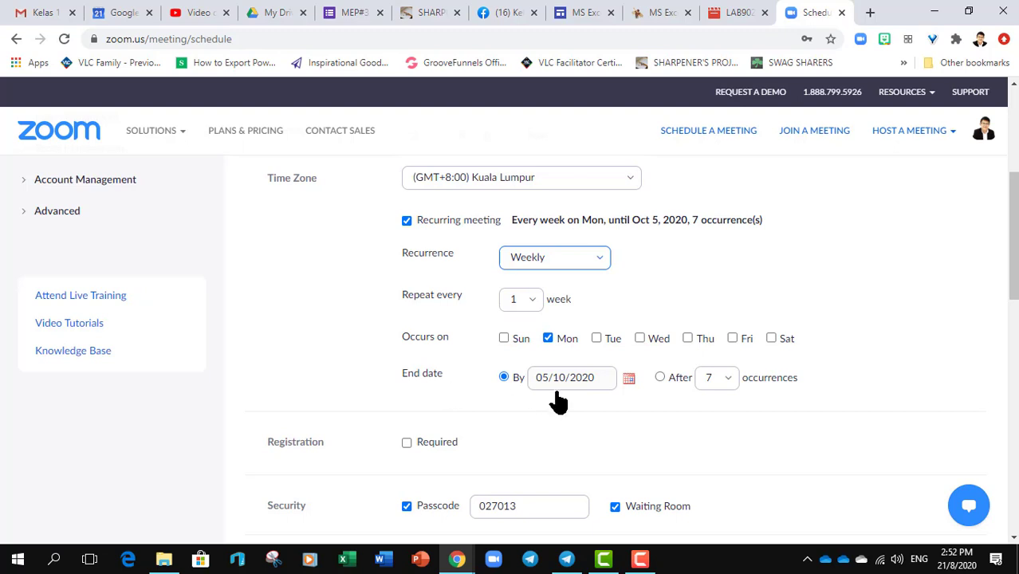
pyautogui.click(659, 377)
pyautogui.click(717, 376)
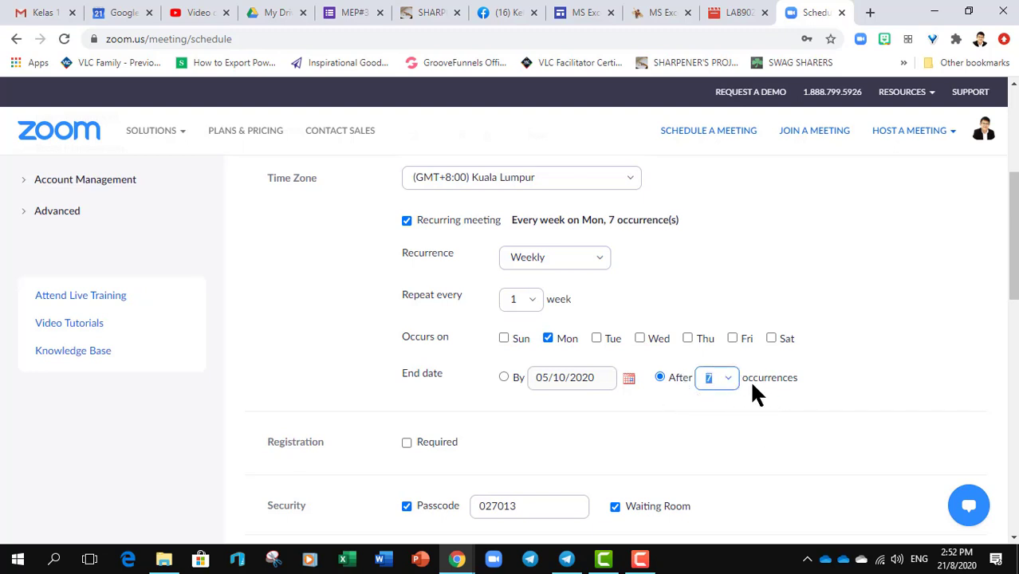
pyautogui.click(721, 379)
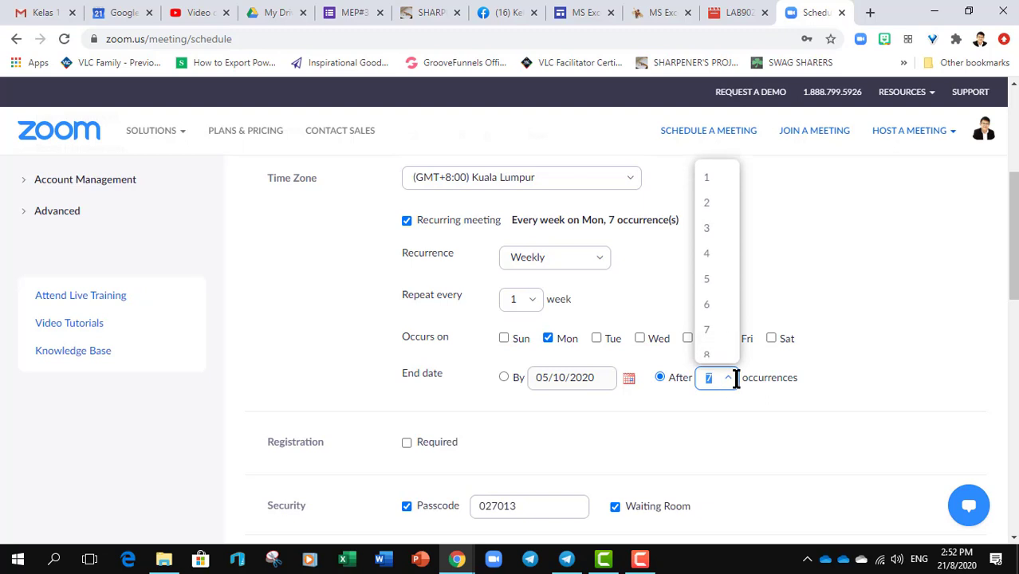
pyautogui.click(708, 253)
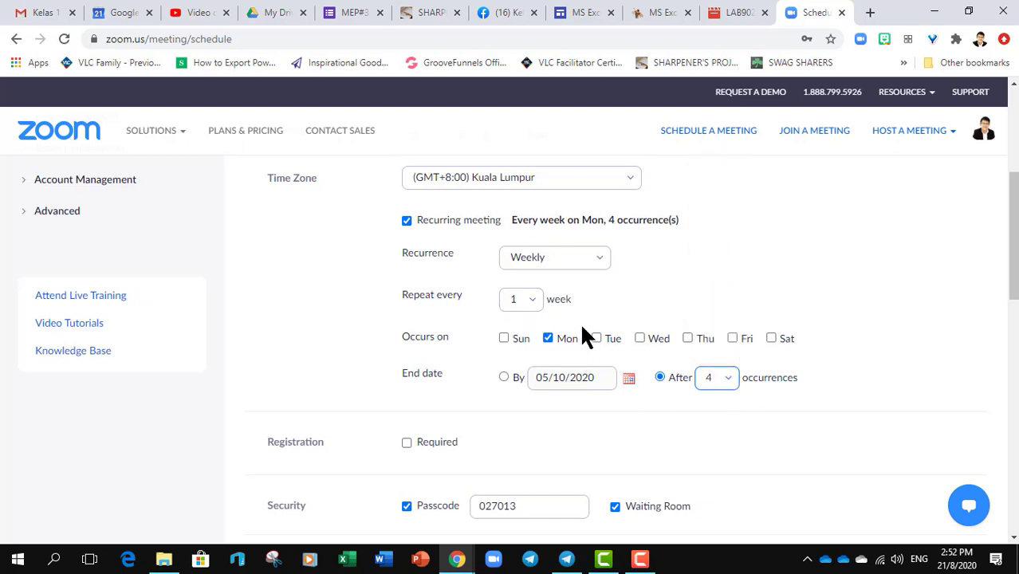
pyautogui.click(407, 220)
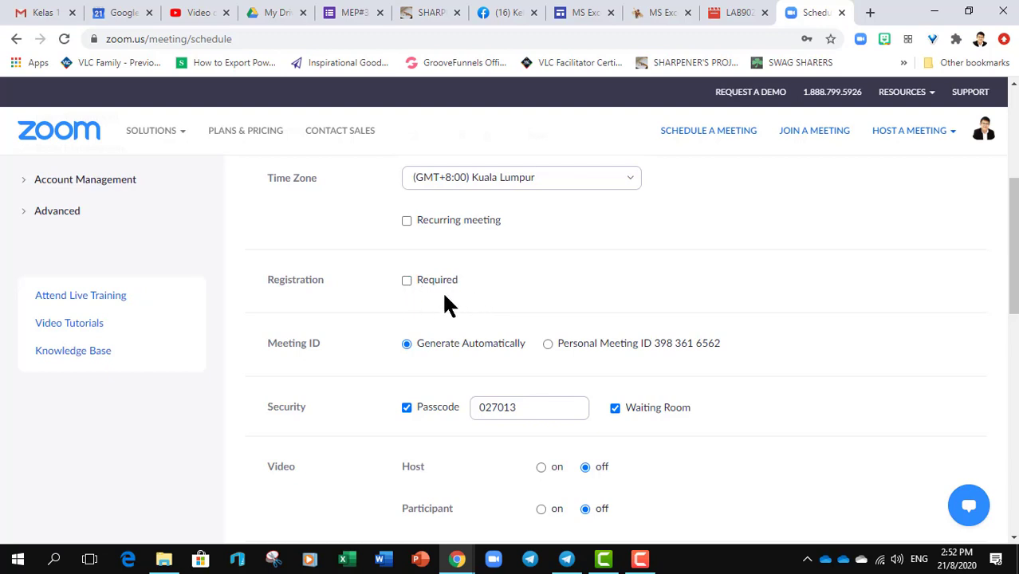
# Step: Check the passcode and the remaining meeting options, and save the meeting
pyautogui.scroll(-2, 589, 327)
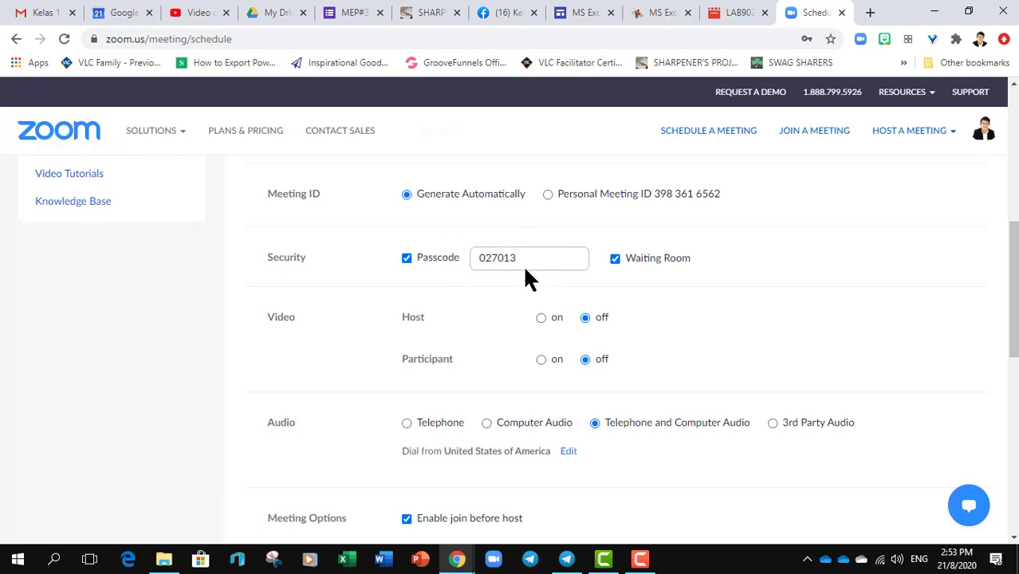
pyautogui.moveTo(518, 258); pyautogui.dragTo(469, 263)
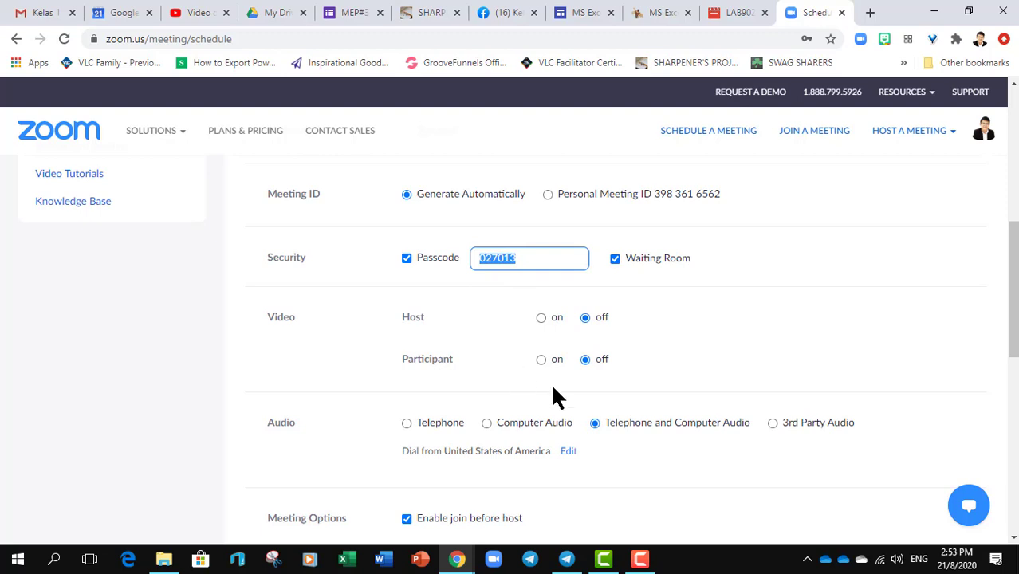
pyautogui.scroll(-2, 603, 405)
pyautogui.scroll(-2, 623, 410)
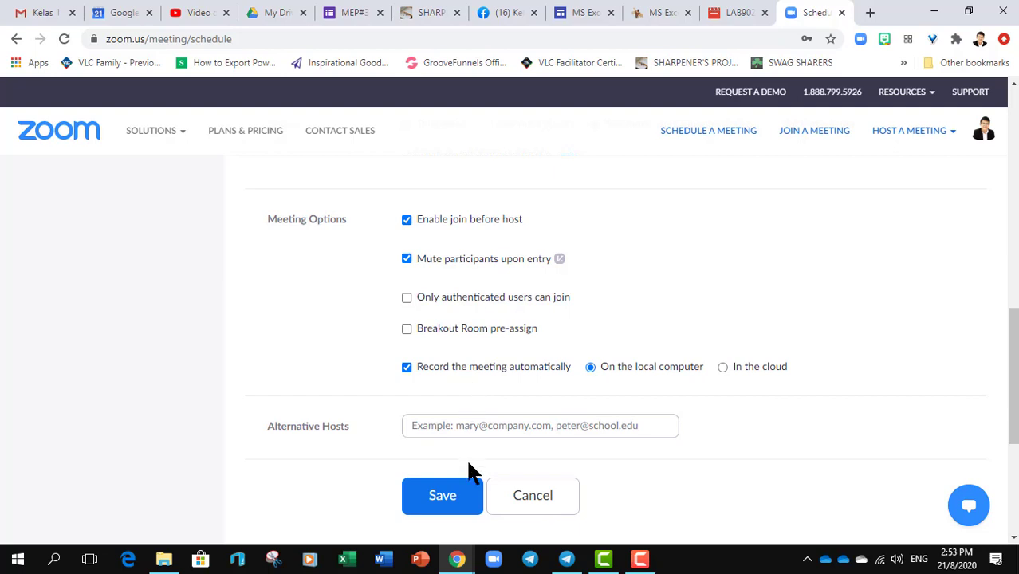
pyautogui.click(444, 497)
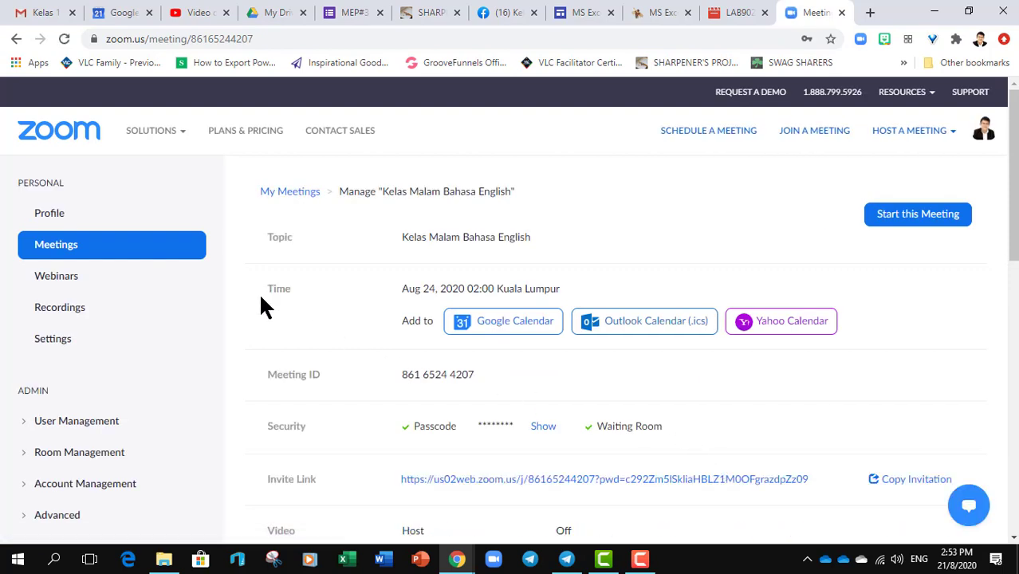
# Step: Open the "Kelas Malam Bahasa English" meeting from the upcoming meetings list for editing
pyautogui.click(55, 247)
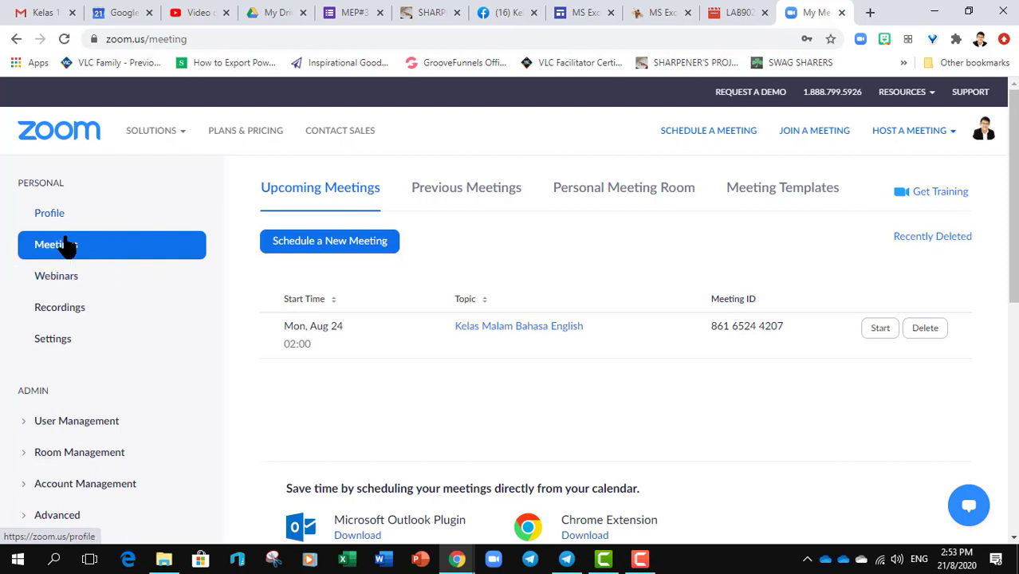
pyautogui.click(515, 333)
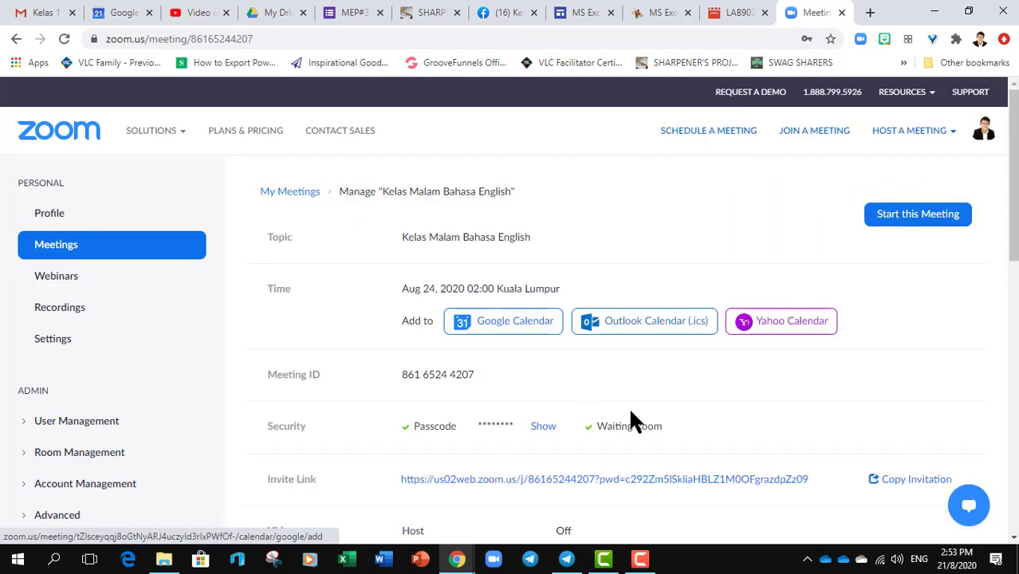
pyautogui.scroll(-2, 727, 415)
pyautogui.scroll(-3, 733, 416)
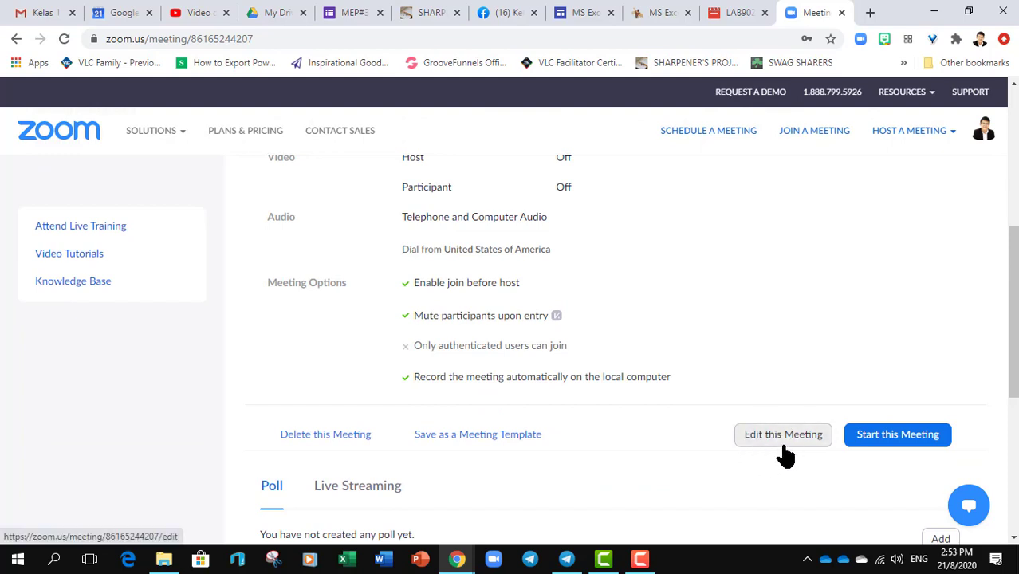
pyautogui.click(780, 446)
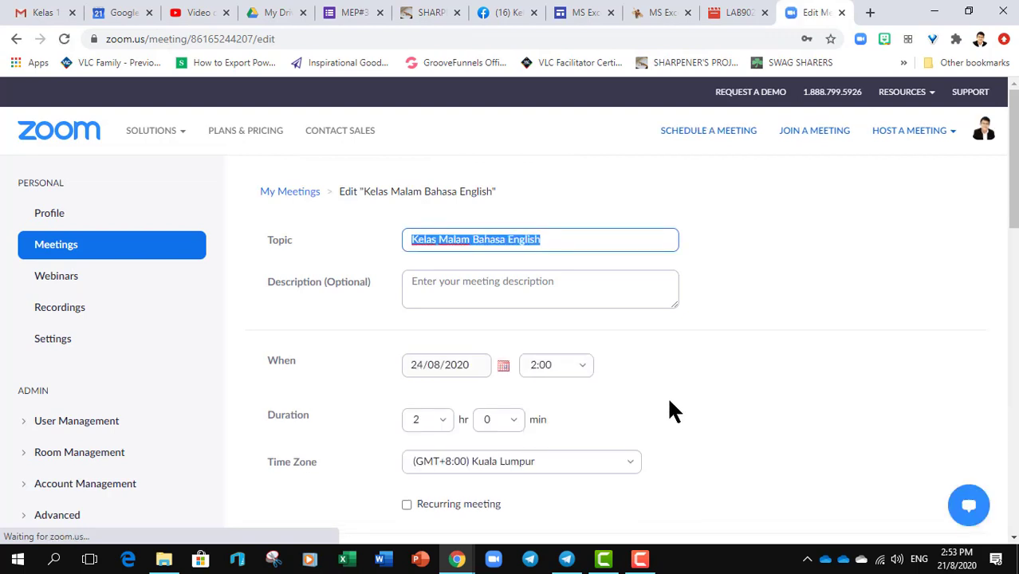
pyautogui.scroll(-1, 666, 396)
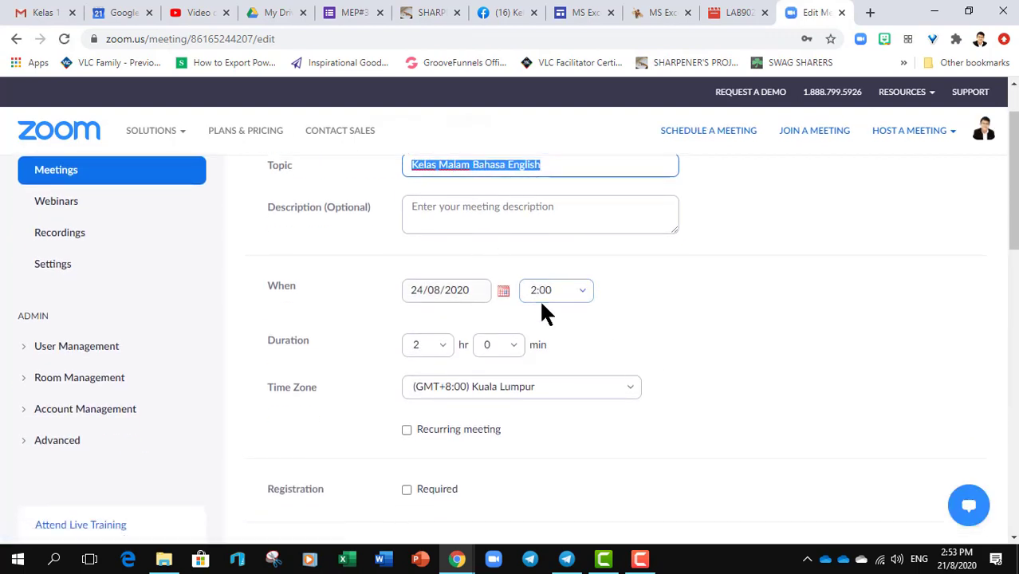
# Step: Set the meeting's start time to 8:00
pyautogui.click(583, 297)
pyautogui.scroll(-3, 569, 430)
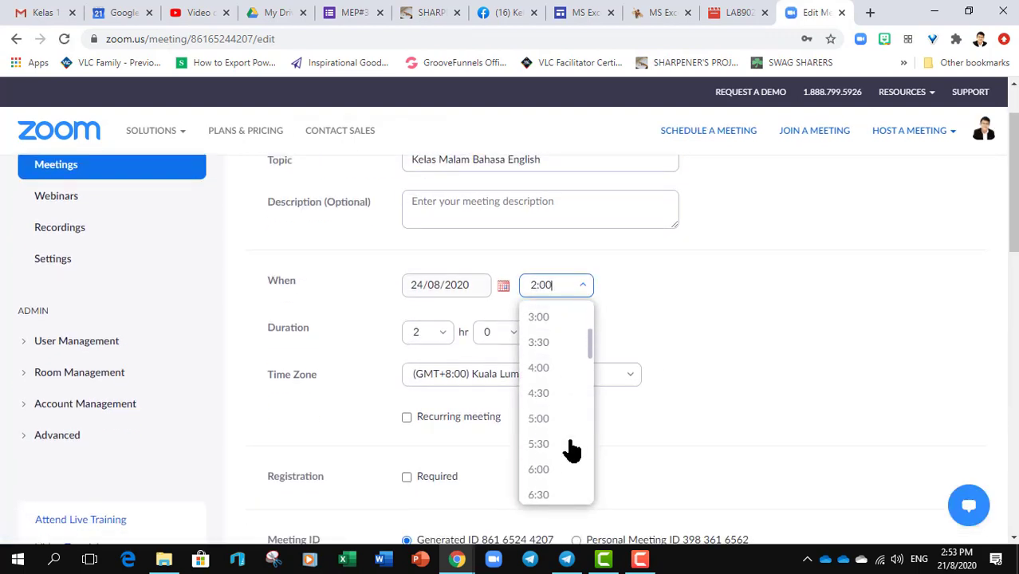
pyautogui.scroll(-2, 571, 440)
pyautogui.click(549, 424)
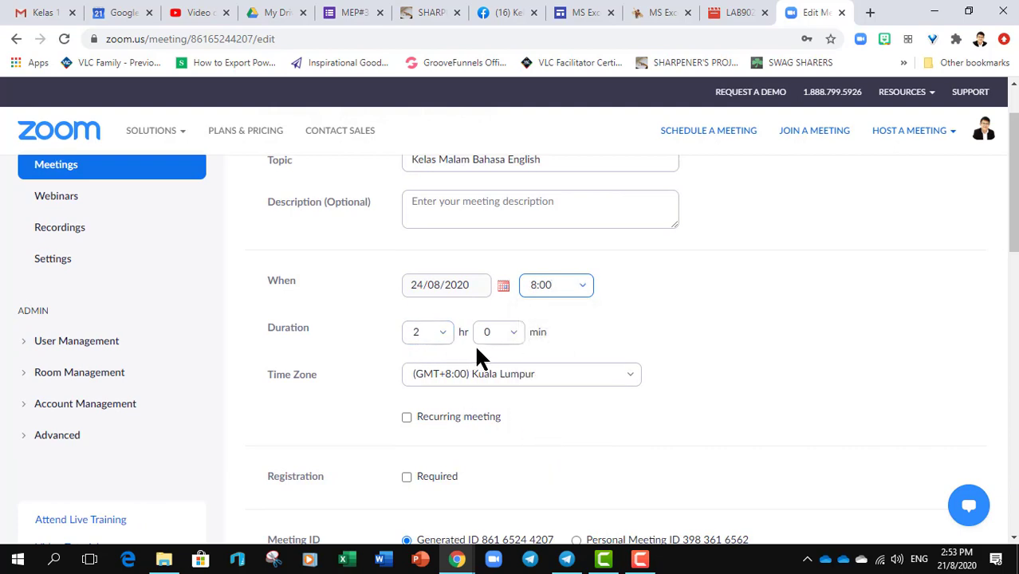
# Step: Set the meeting's start time to 20:00 and save the meeting
pyautogui.click(582, 287)
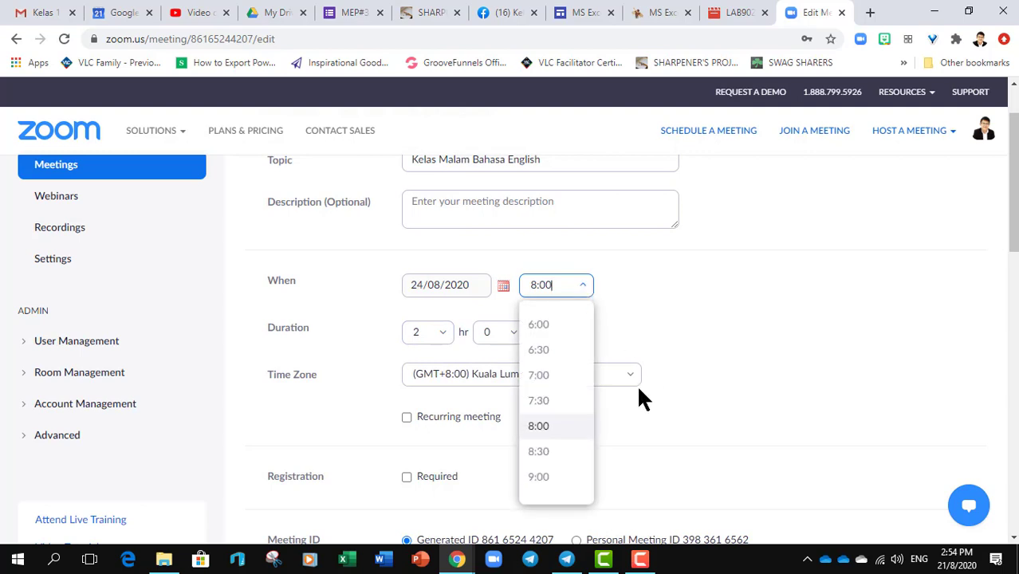
pyautogui.scroll(-9, 568, 443)
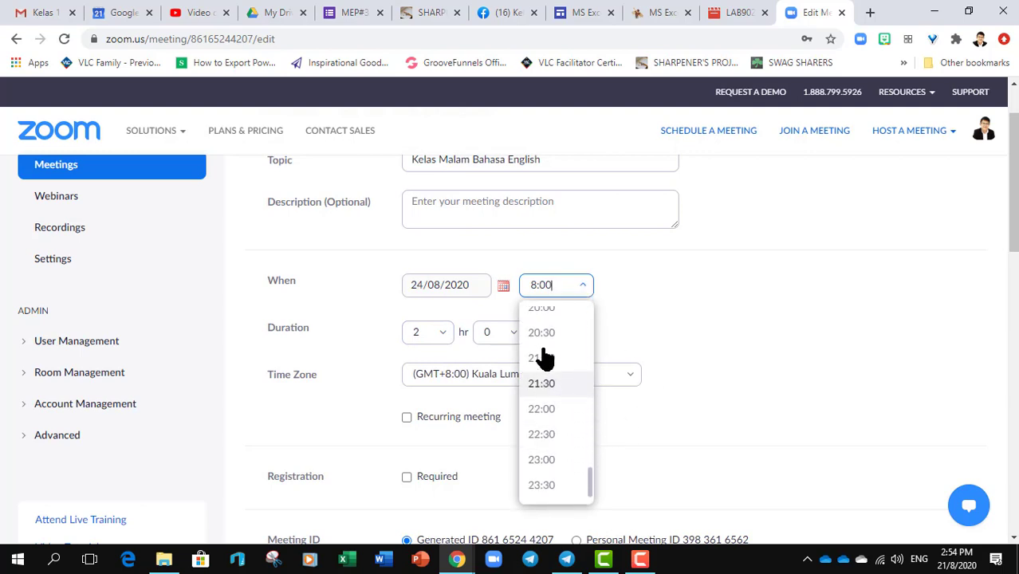
pyautogui.scroll(2, 566, 363)
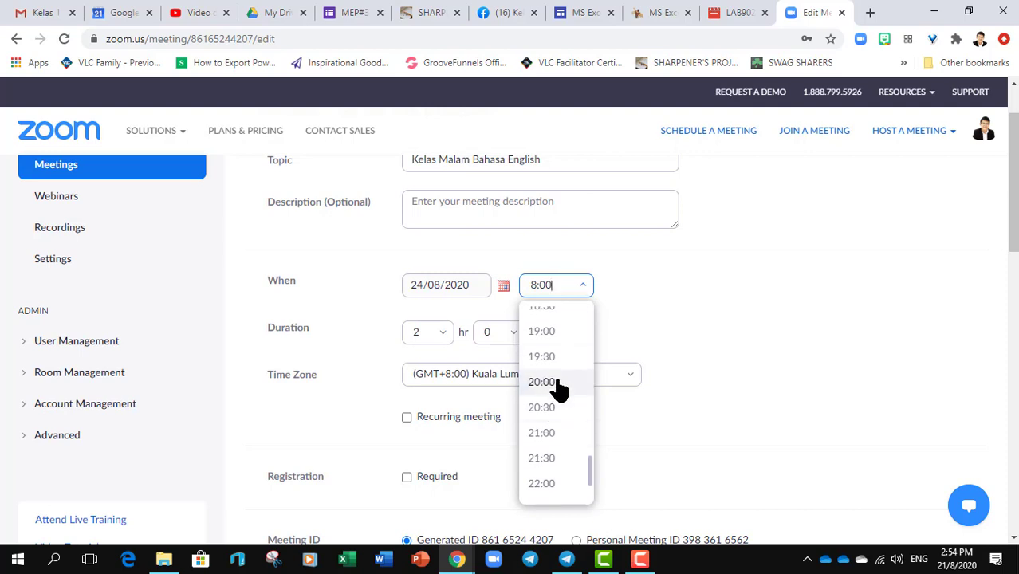
pyautogui.click(554, 386)
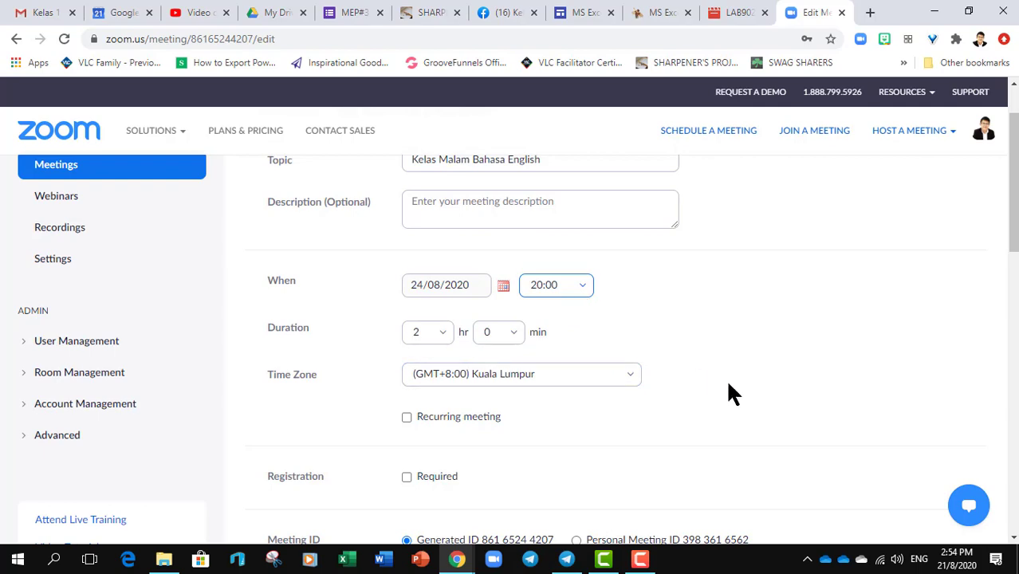
pyautogui.scroll(-9, 728, 386)
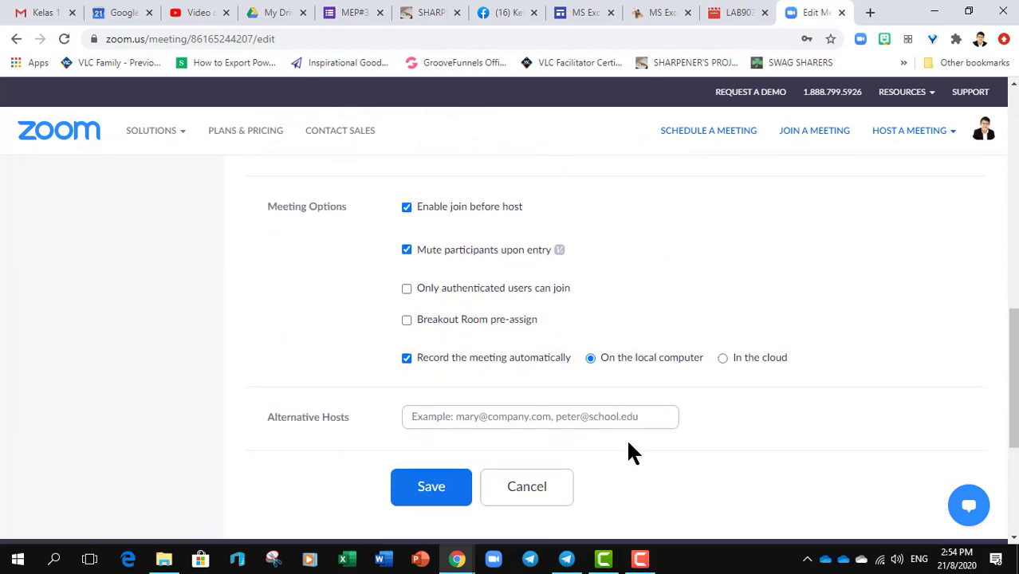
pyautogui.click(439, 474)
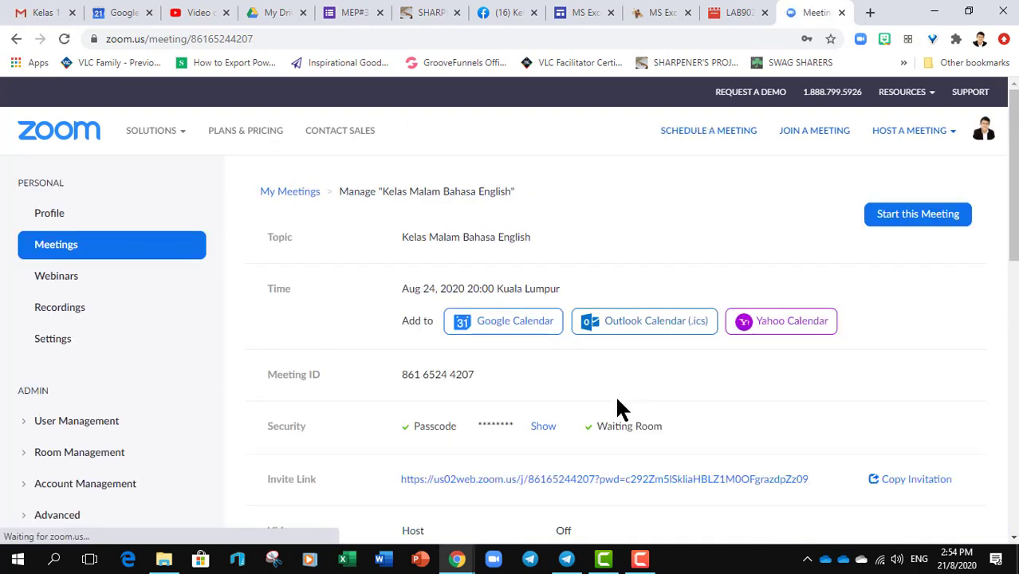
# Step: Copy the invite link of the "Kelas Malam Bahasa English" meeting
pyautogui.scroll(-1, 691, 403)
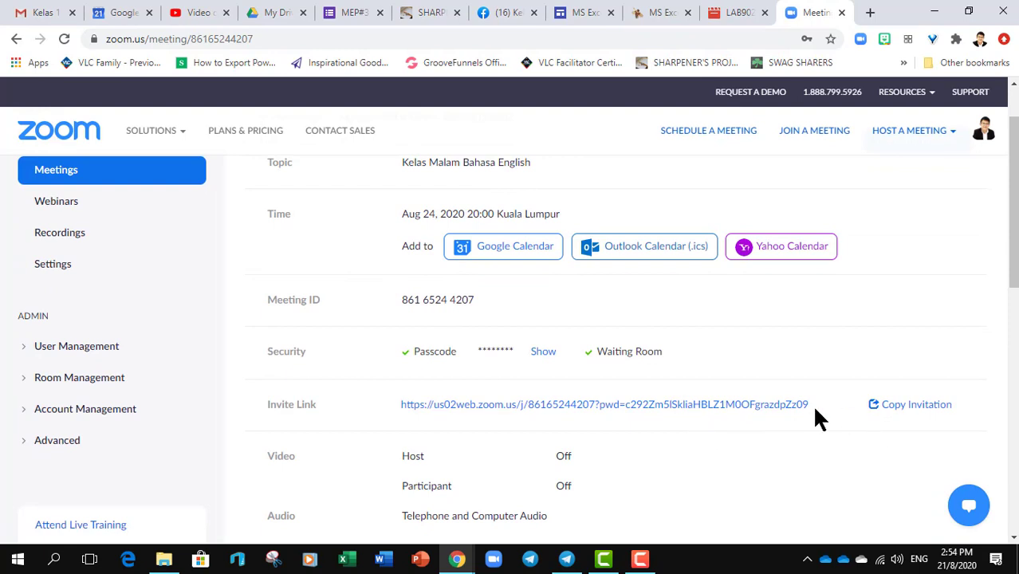
pyautogui.moveTo(811, 404); pyautogui.dragTo(404, 407)
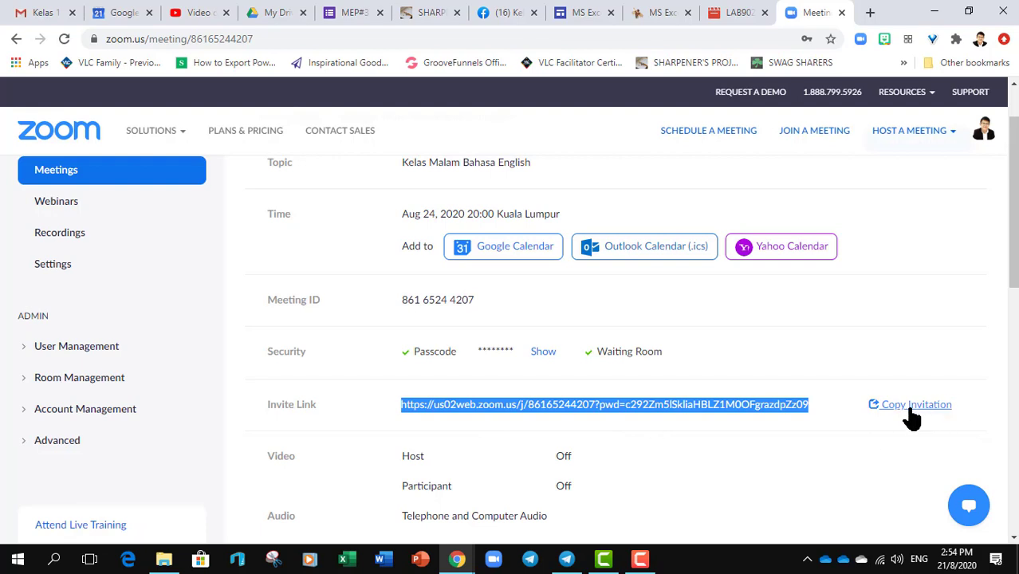
pyautogui.rightClick(630, 403)
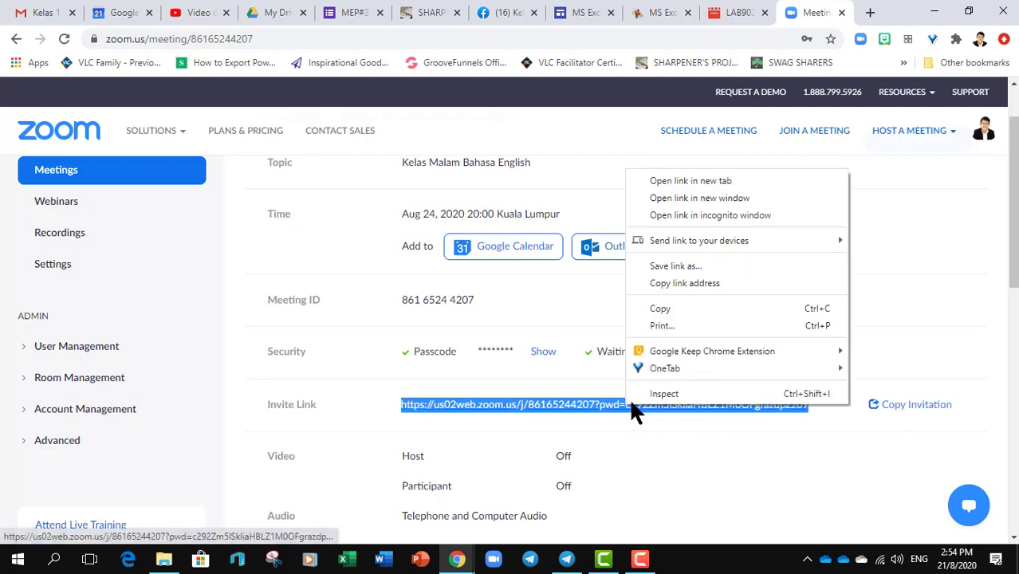
pyautogui.click(678, 308)
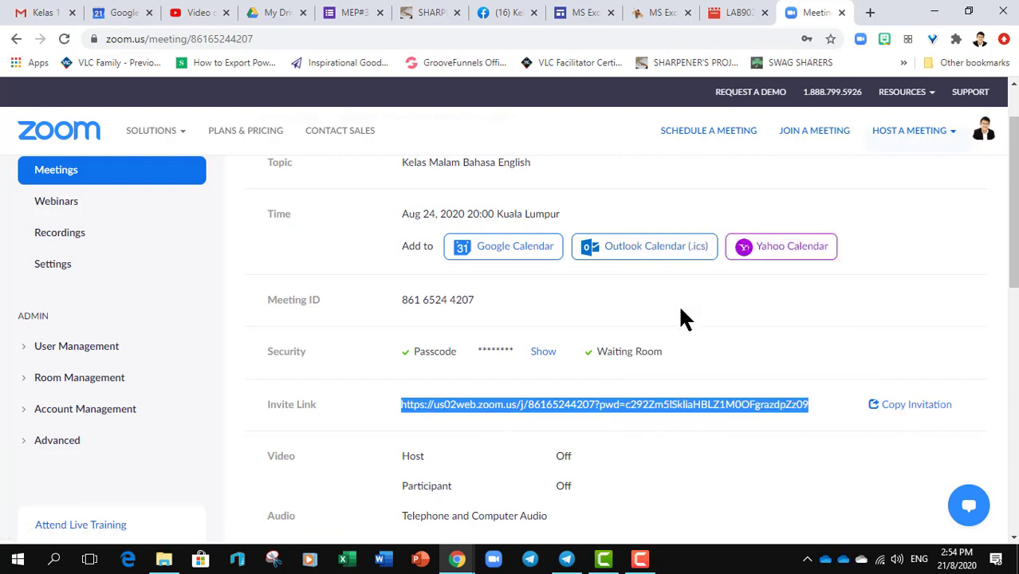
# Step: Copy the full meeting invitation text, close the invitation, and return to the list of meetings
pyautogui.click(905, 410)
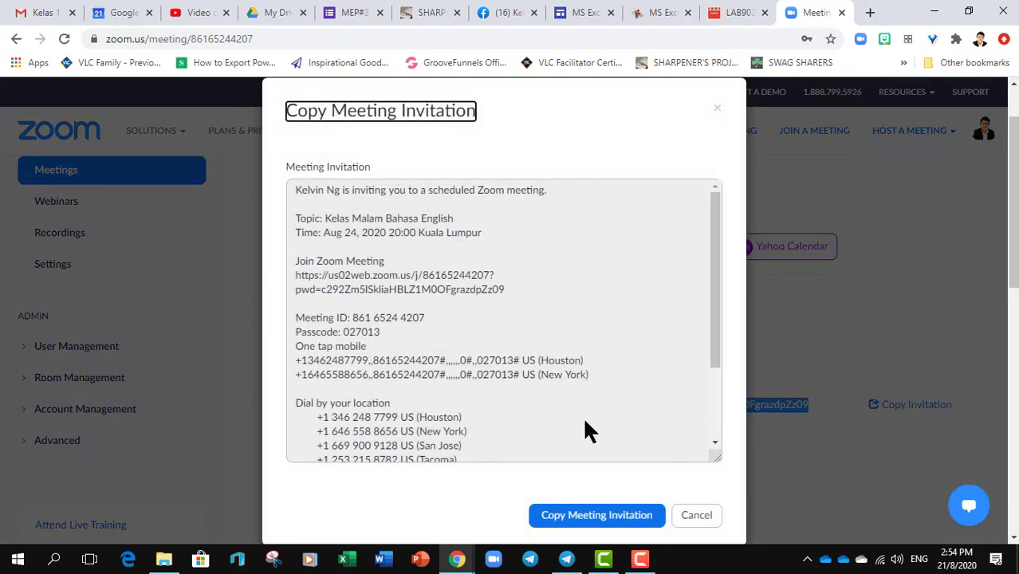
pyautogui.click(593, 515)
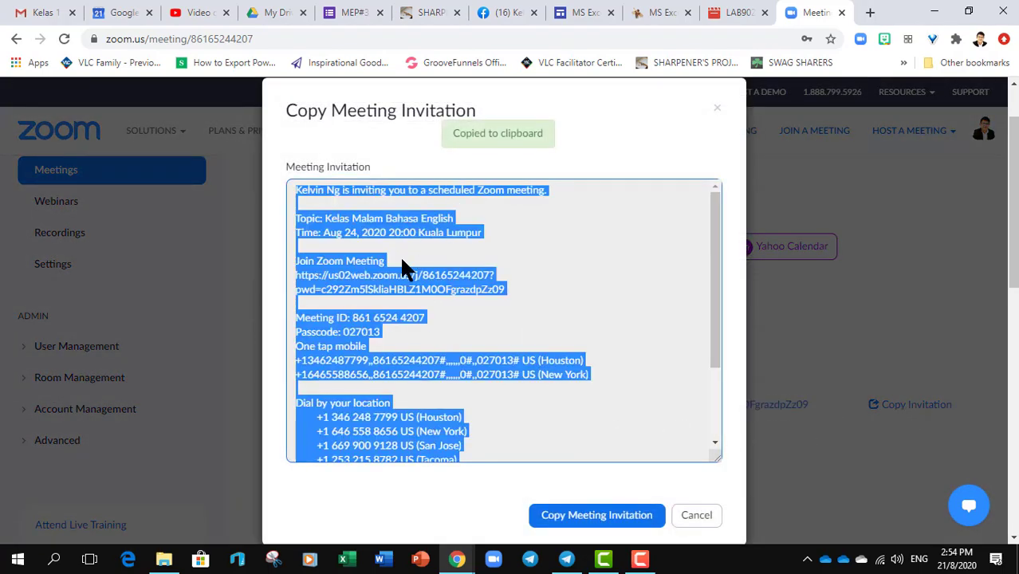
pyautogui.click(293, 184)
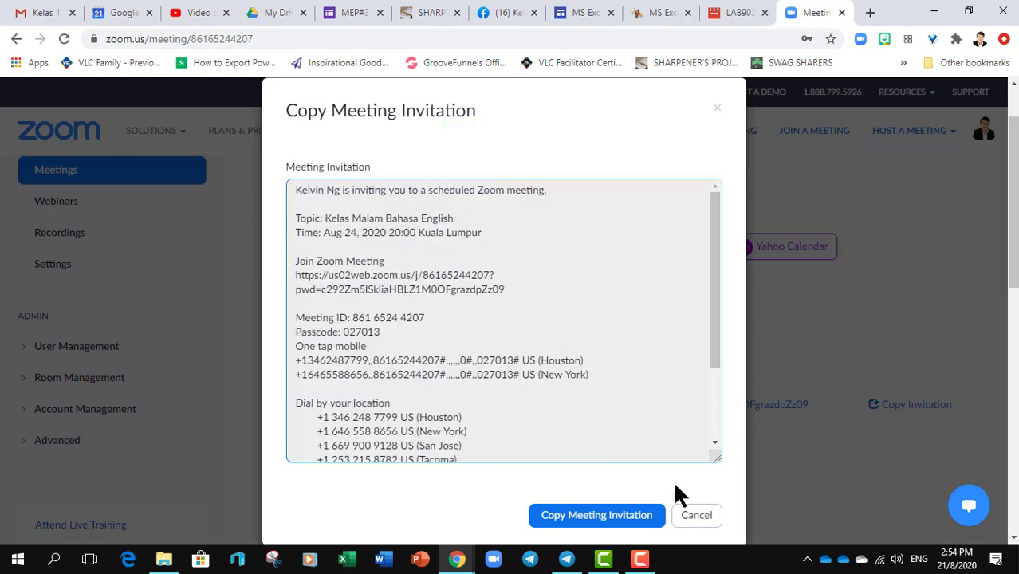
pyautogui.click(690, 518)
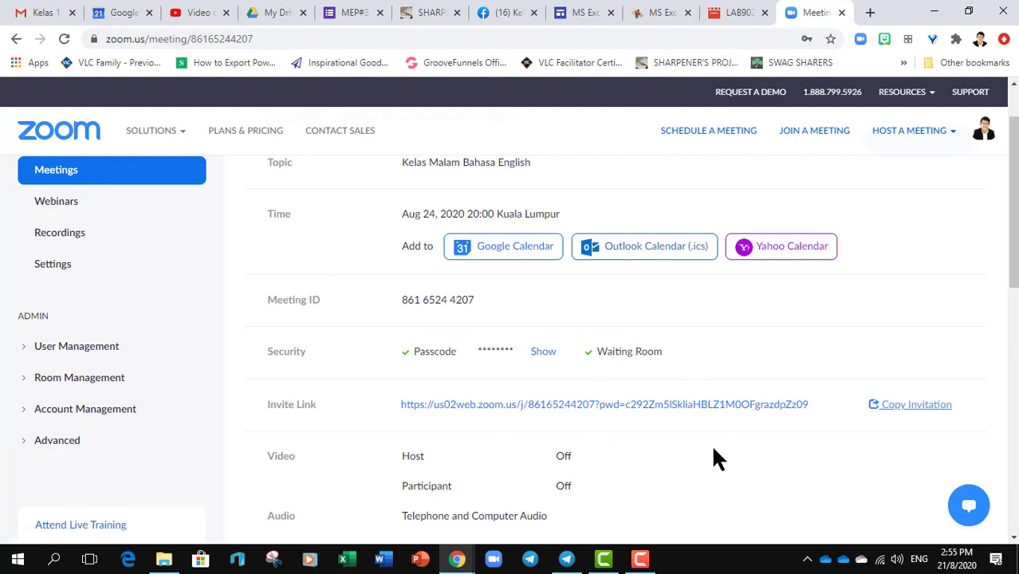
pyautogui.click(65, 171)
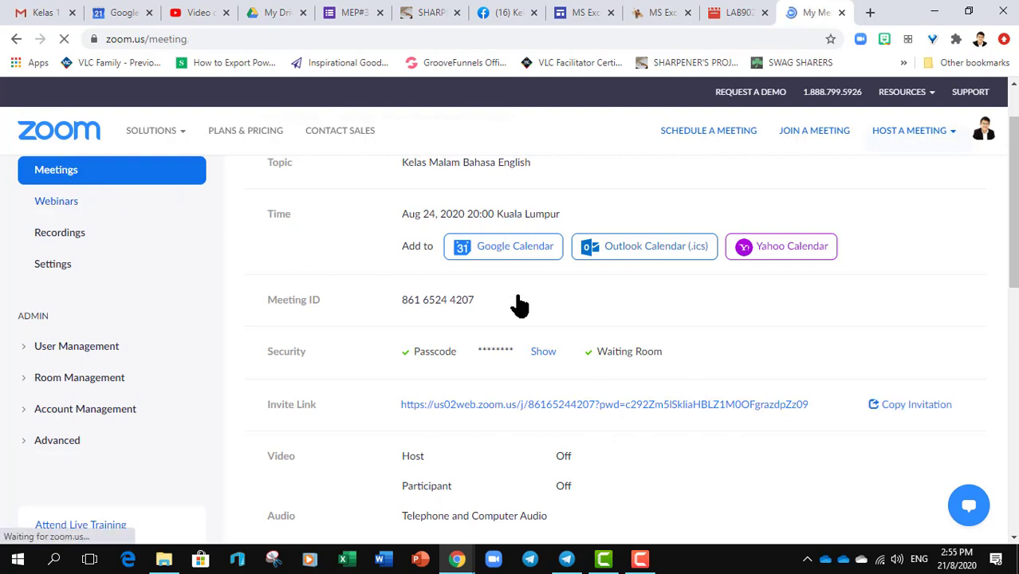